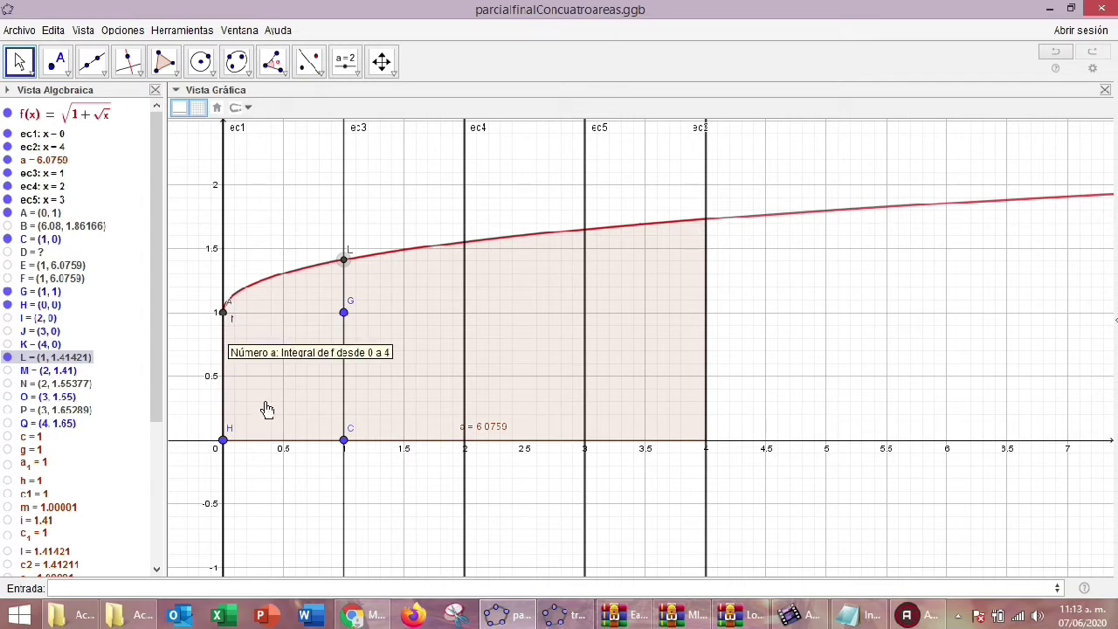
pyautogui.click(234, 585)
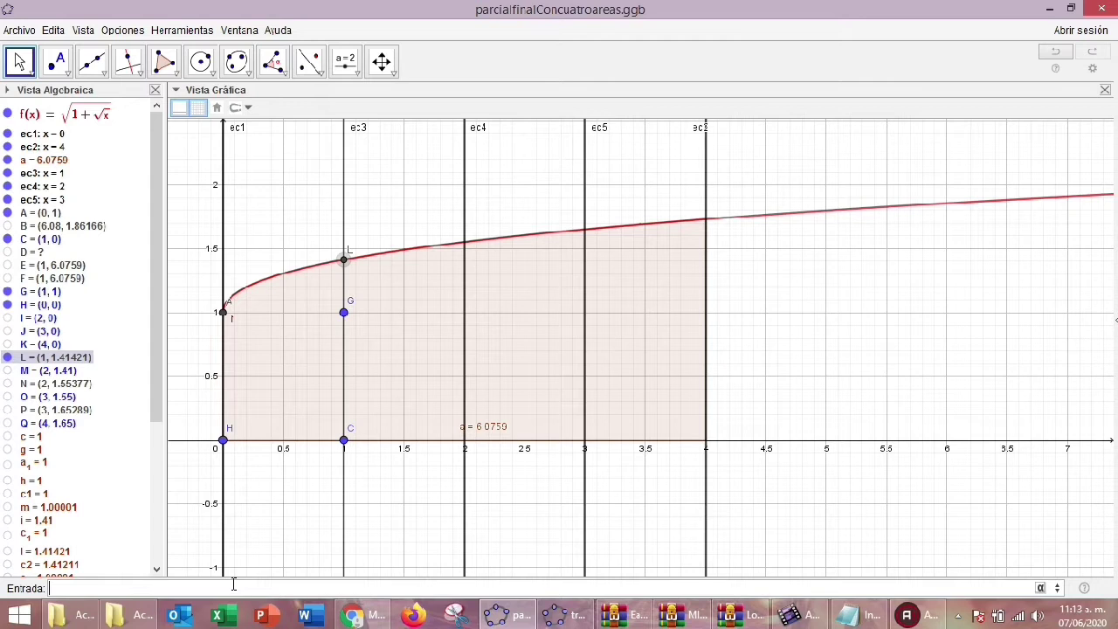
pyautogui.write('(0,1(0')
pyautogui.press('BackSpace')
pyautogui.press('BackSpace')
pyautogui.press('BackSpace')
pyautogui.press('BackSpace')
pyautogui.press('BackSpace')
pyautogui.press('BackSpace')
pyautogui.press('BackSpace')
pyautogui.click(197, 588)
pyautogui.write('(1,(1')
pyautogui.press('BackSpace')
pyautogui.press('BackSpace')
pyautogui.press('BackSpace')
pyautogui.press('BackSpace')
pyautogui.press('BackSpace')
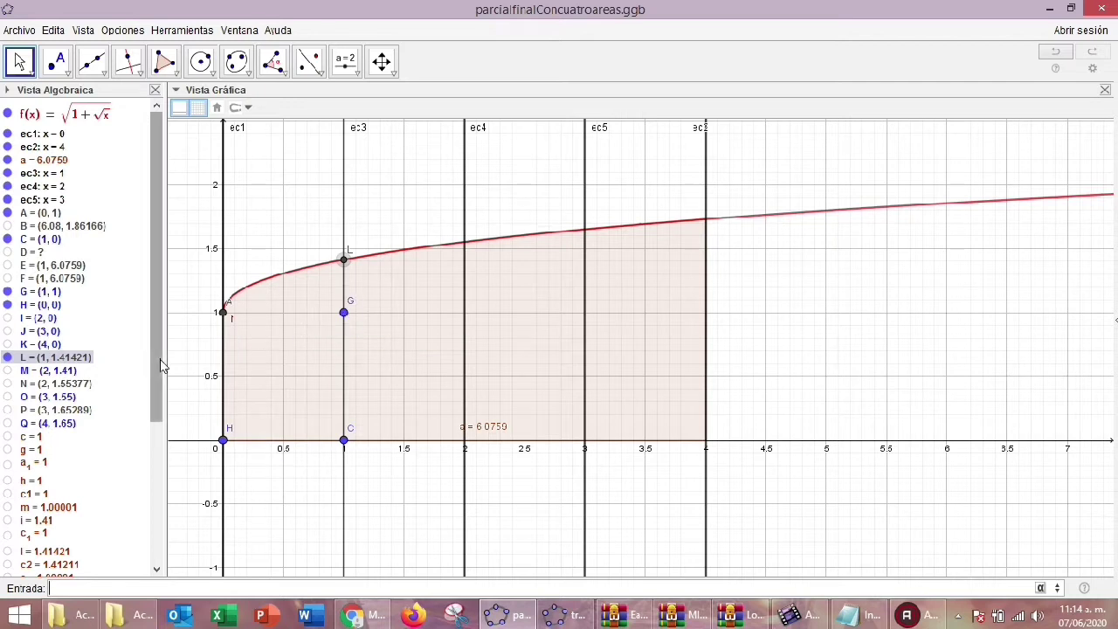
# Step: Show the first rectangle, polygon c1, under the curve and open the spreadsheet view
pyautogui.scroll(-1, 159, 360)
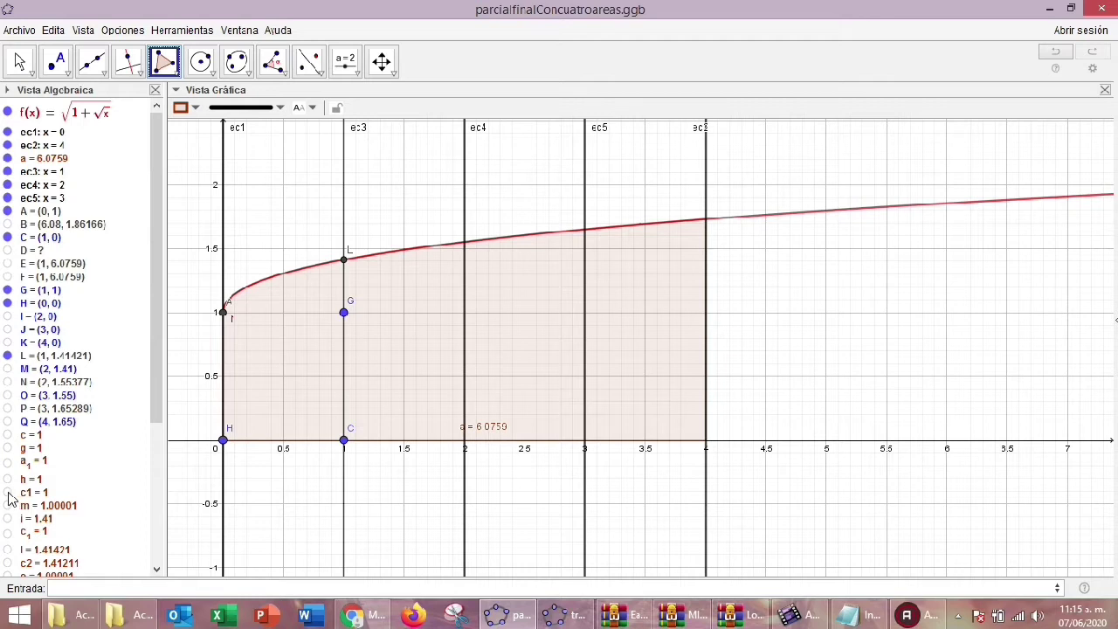
pyautogui.click(173, 72)
pyautogui.click(8, 493)
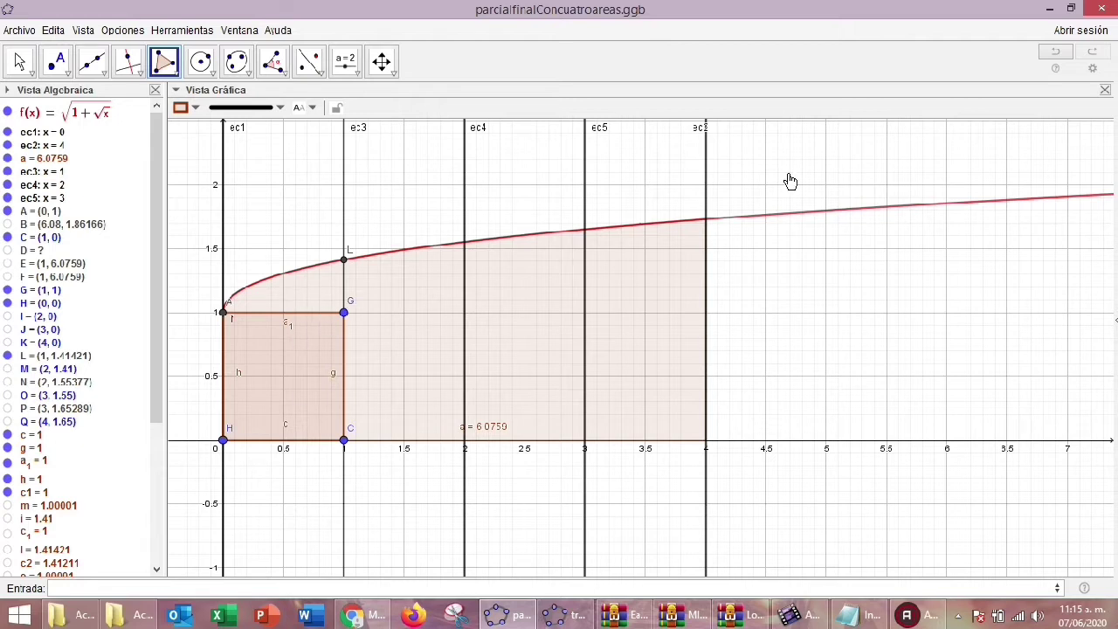
pyautogui.click(89, 33)
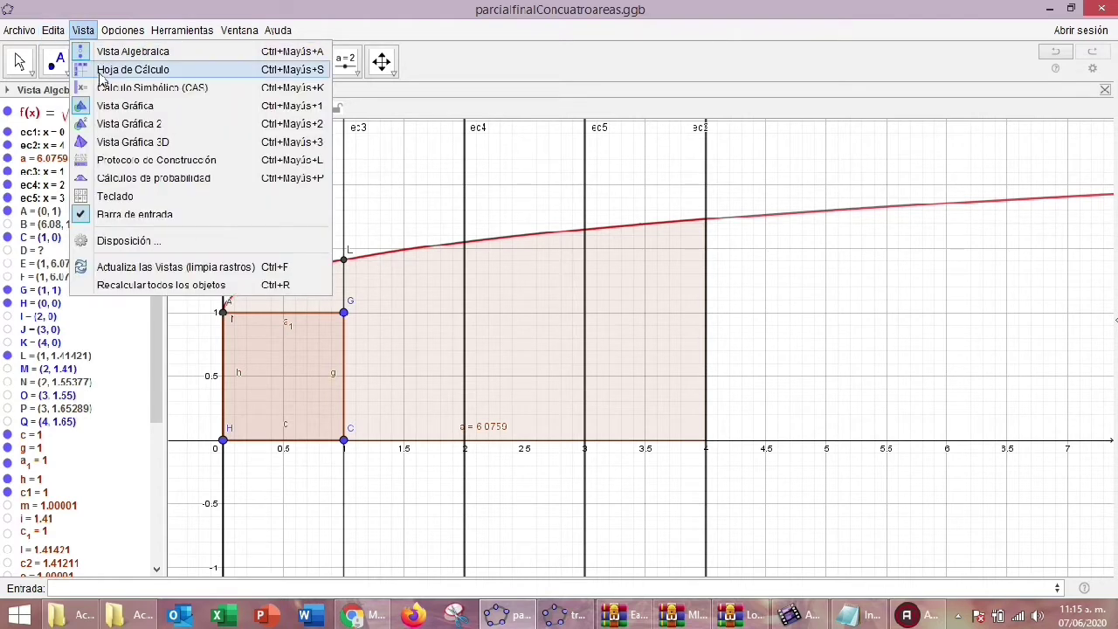
pyautogui.click(103, 70)
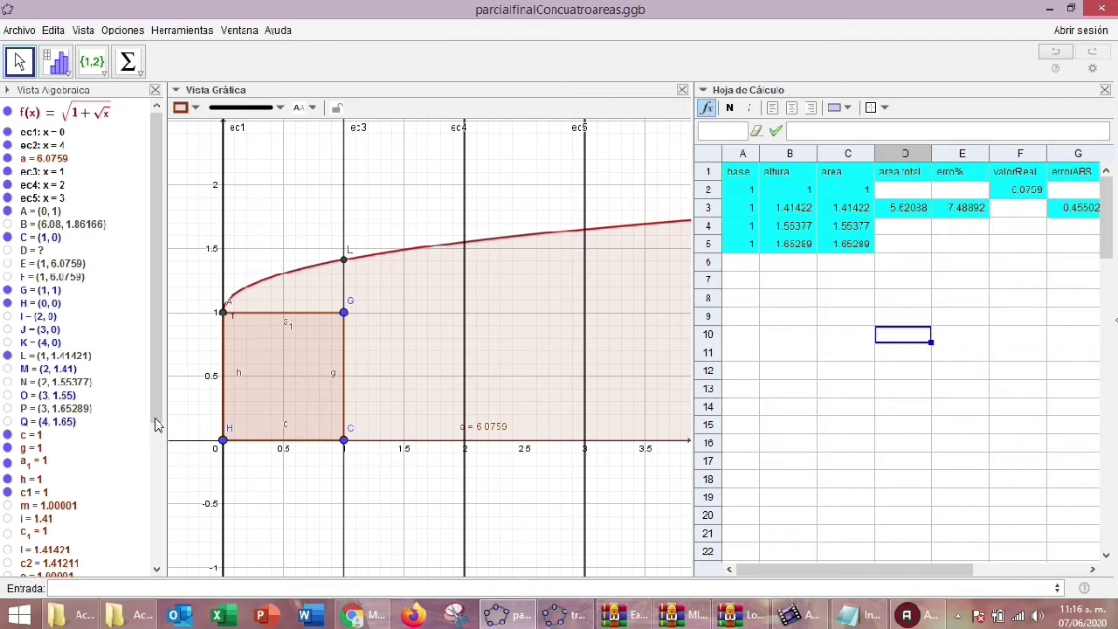
# Step: Show the hidden points E, F, I, J, K, M, N, O, P and Q in the graphics view
pyautogui.click(10, 273)
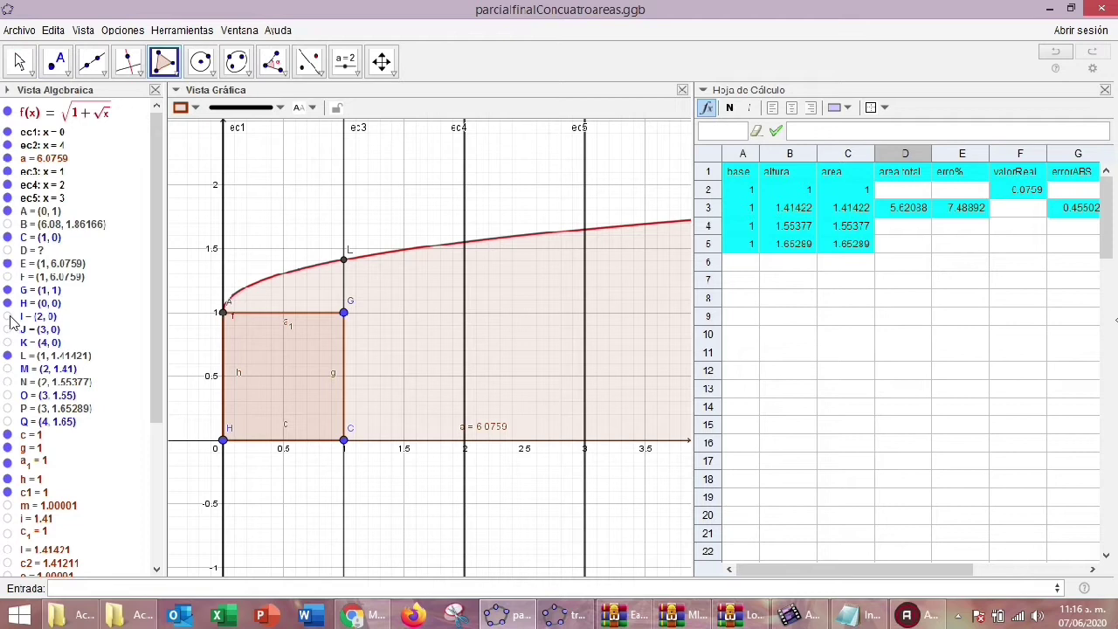
pyautogui.click(8, 317)
pyautogui.click(8, 330)
pyautogui.scroll(-2, 159, 400)
pyautogui.scroll(-1, 159, 404)
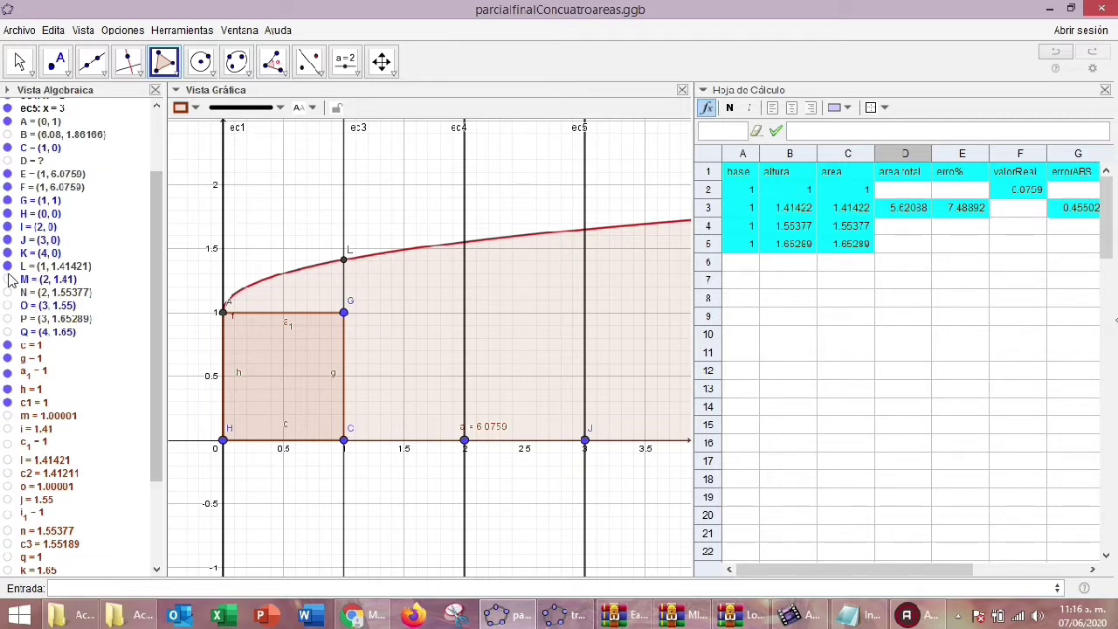
pyautogui.click(8, 293)
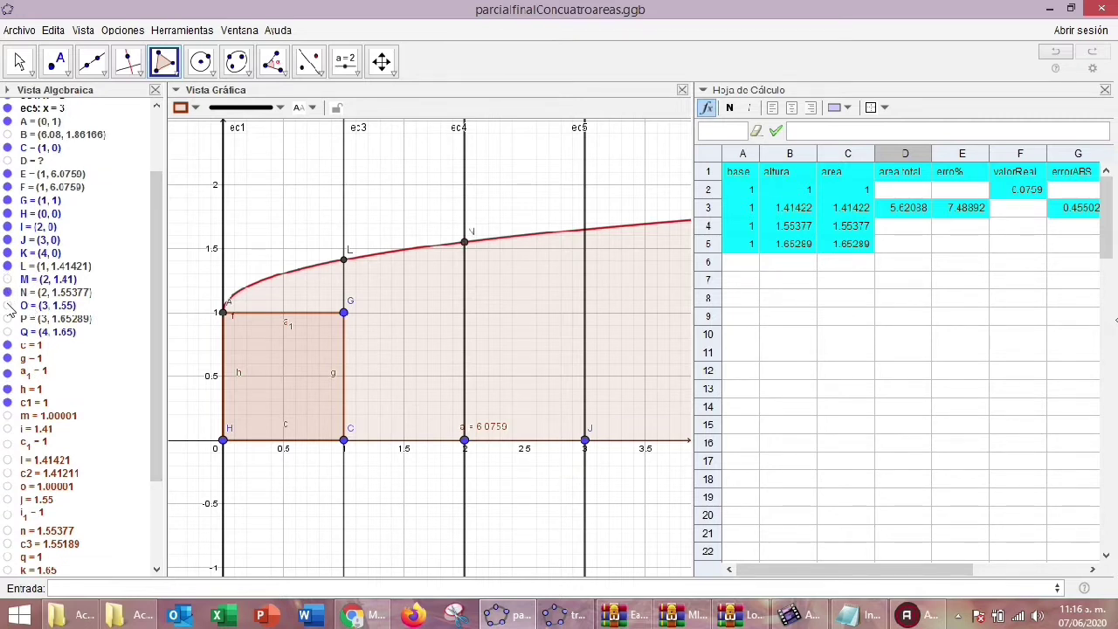
pyautogui.click(8, 318)
pyautogui.click(7, 306)
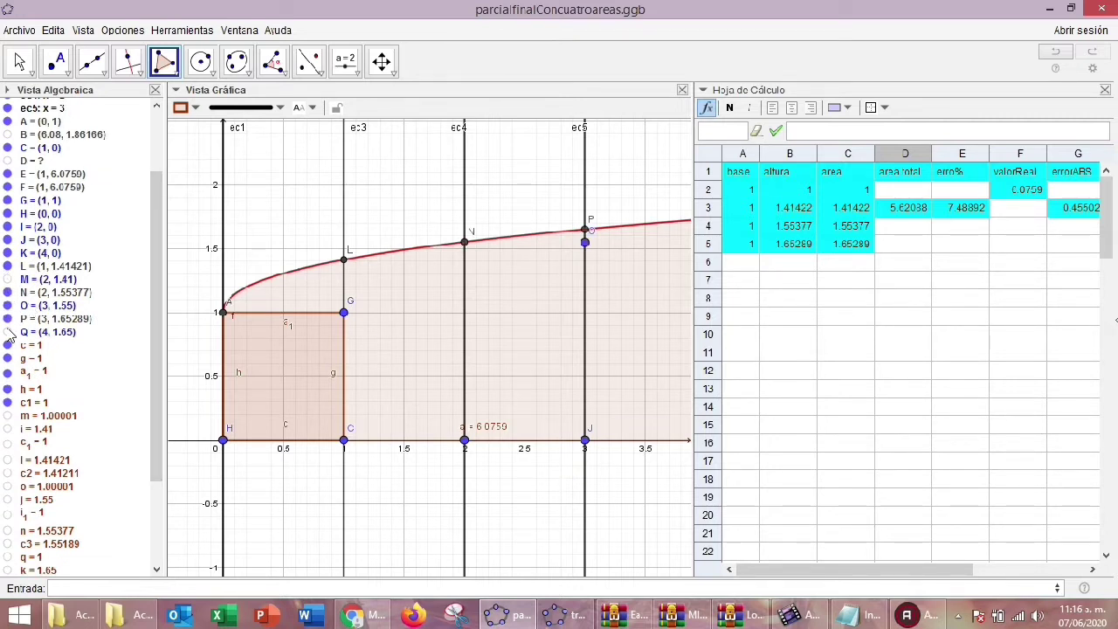
pyautogui.click(8, 279)
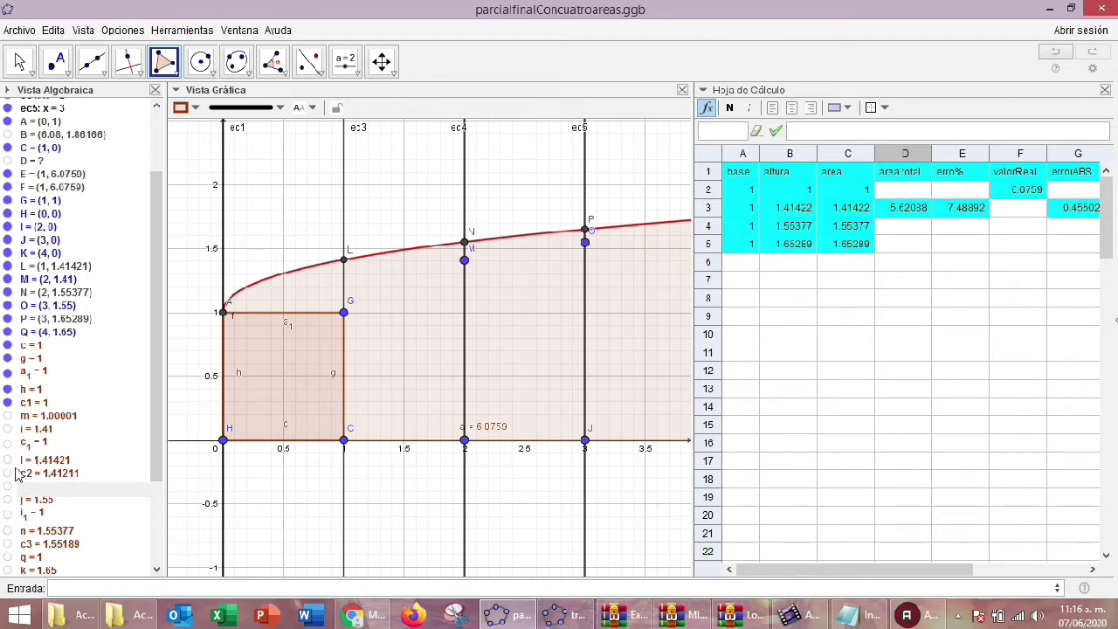
# Step: Show the remaining rectangles c2, c3 and c4 under the curve up to x = 4
pyautogui.click(8, 473)
pyautogui.moveTo(157, 451); pyautogui.dragTo(157, 470)
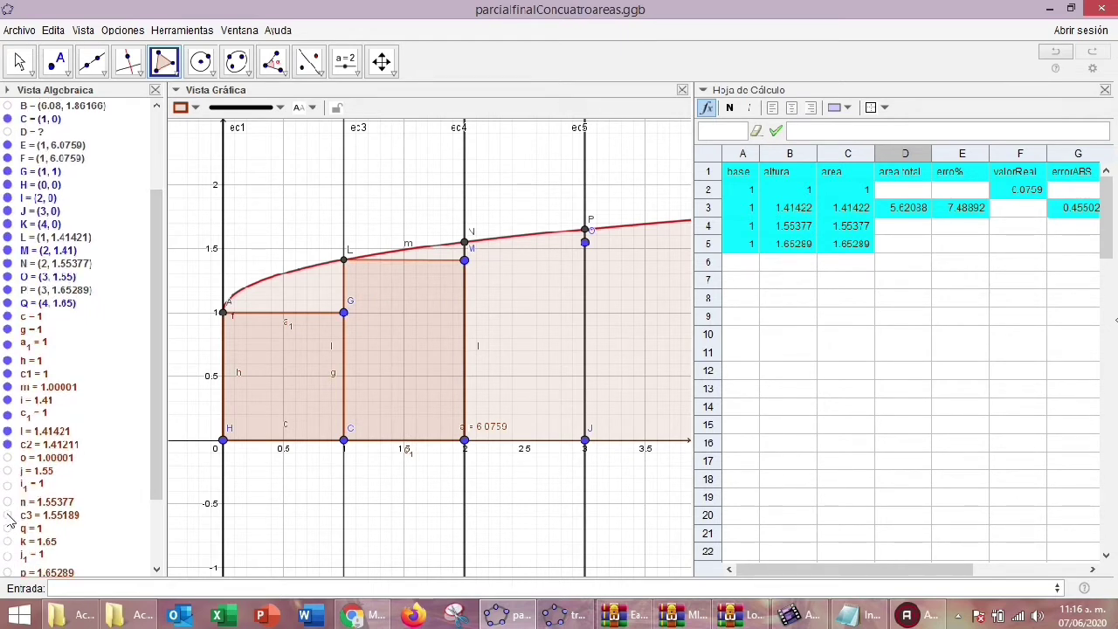
pyautogui.click(7, 516)
pyautogui.moveTo(159, 490); pyautogui.dragTo(160, 516)
pyautogui.click(8, 539)
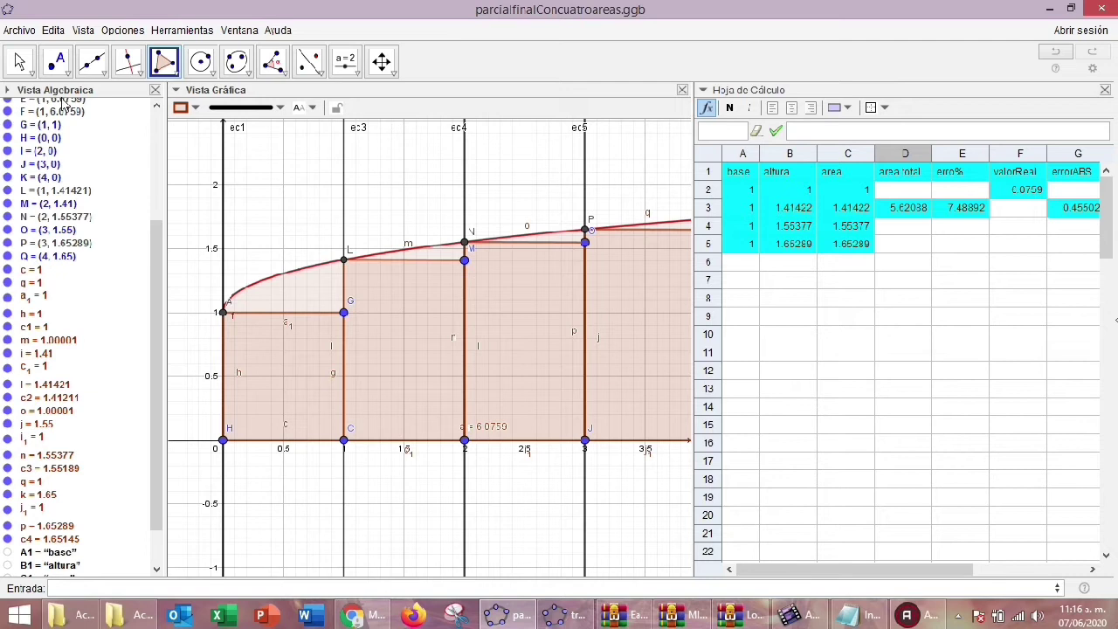
pyautogui.press('Escape')
pyautogui.click(443, 490)
pyautogui.moveTo(428, 491); pyautogui.dragTo(411, 494)
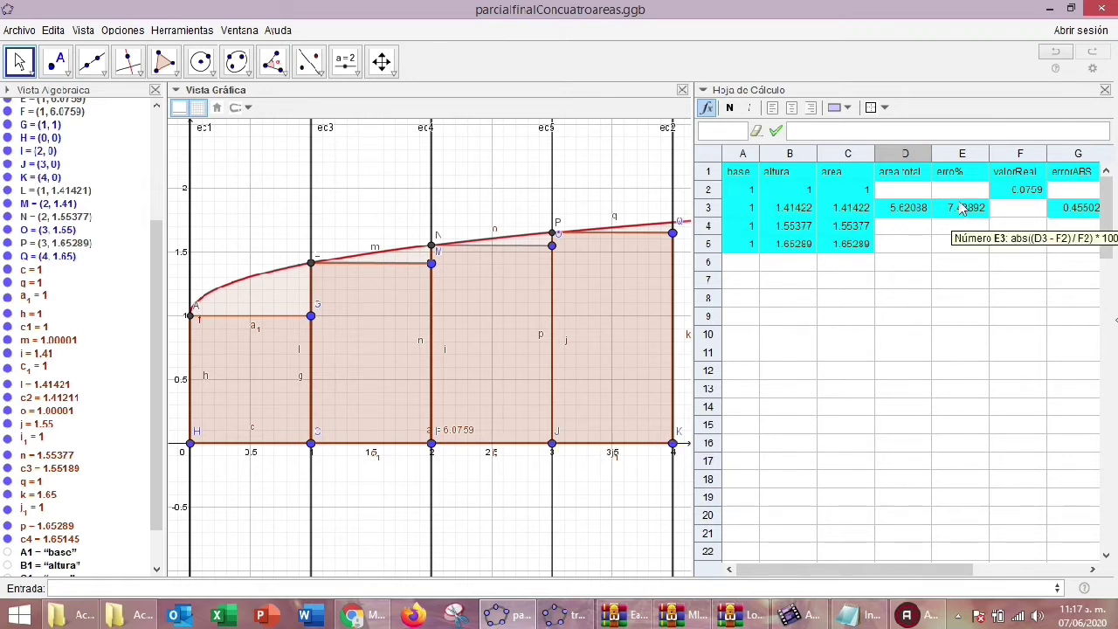
# Step: Examine the formulas behind the absolute error and percentage error cells of the four-rectangle table
pyautogui.click(1064, 212)
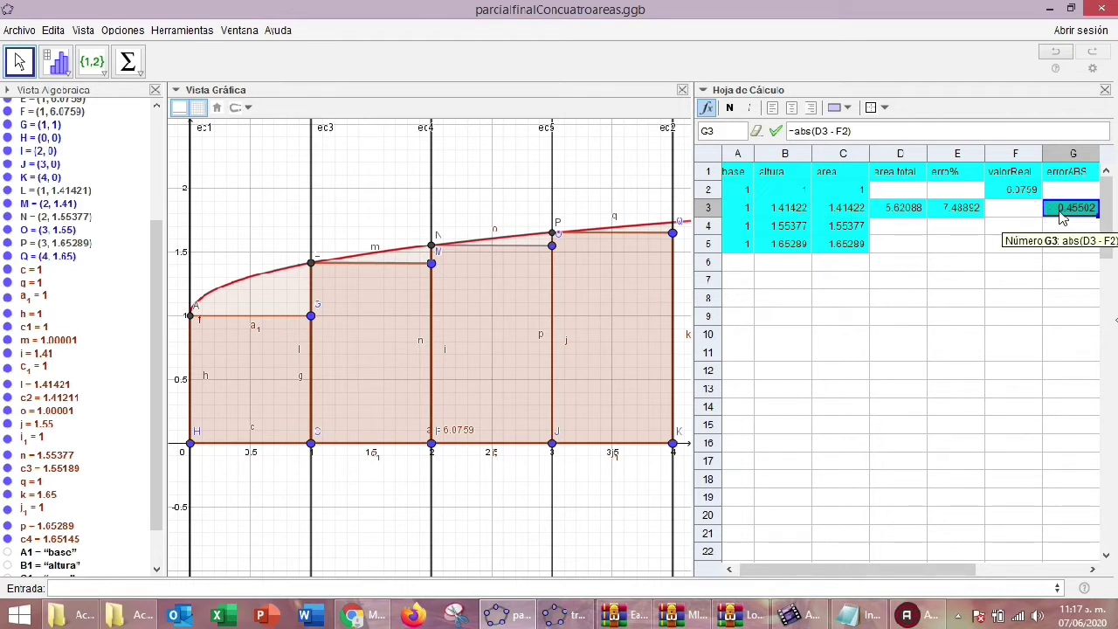
pyautogui.click(949, 213)
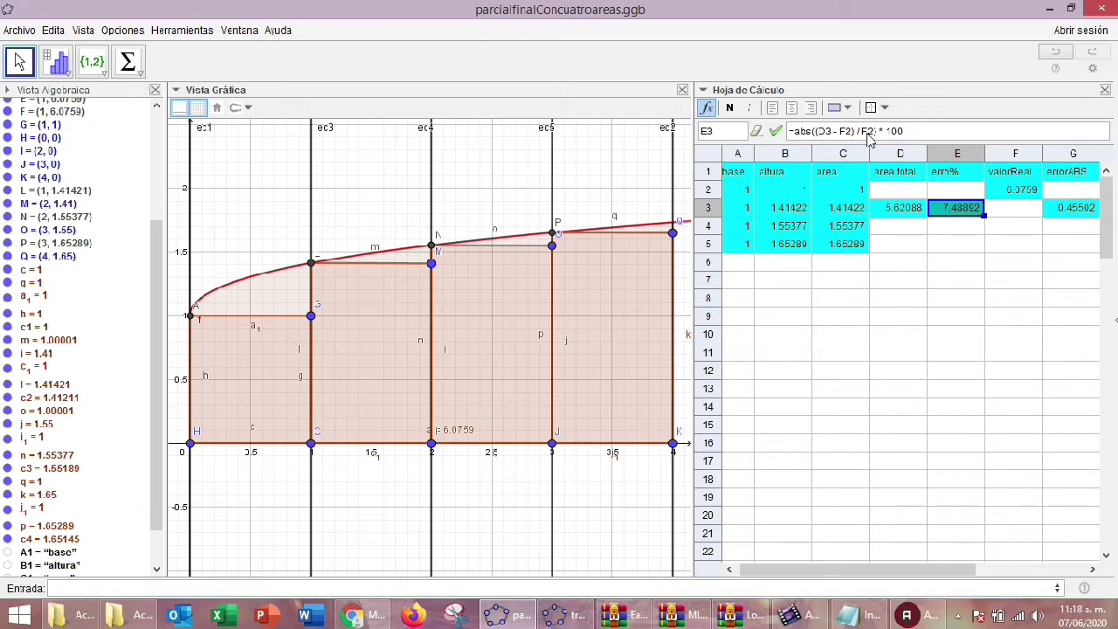
pyautogui.click(965, 231)
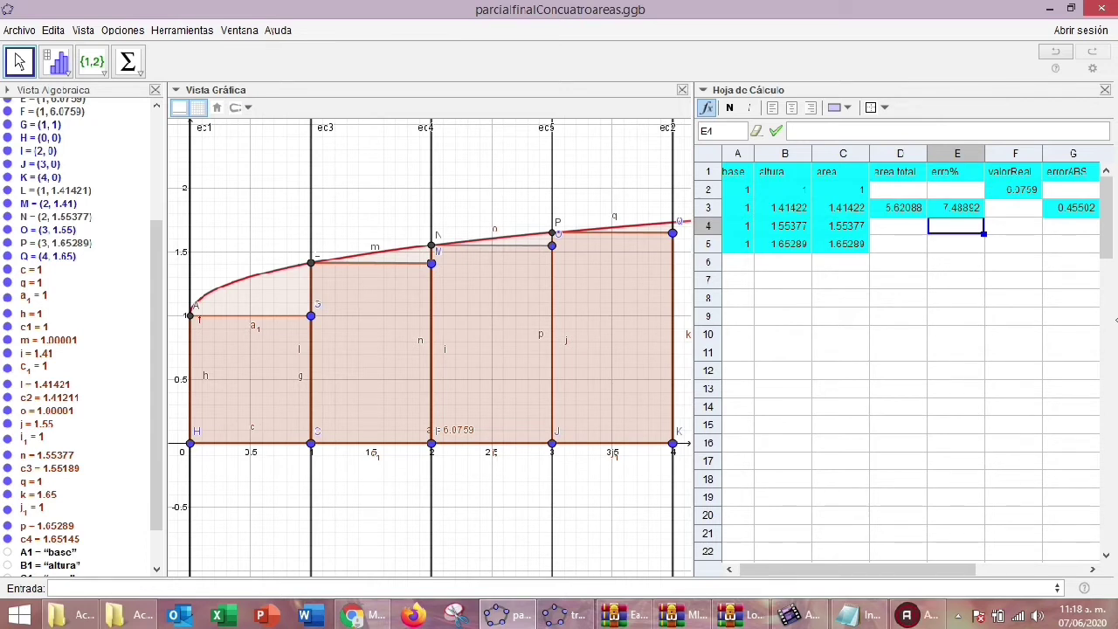
pyautogui.click(907, 615)
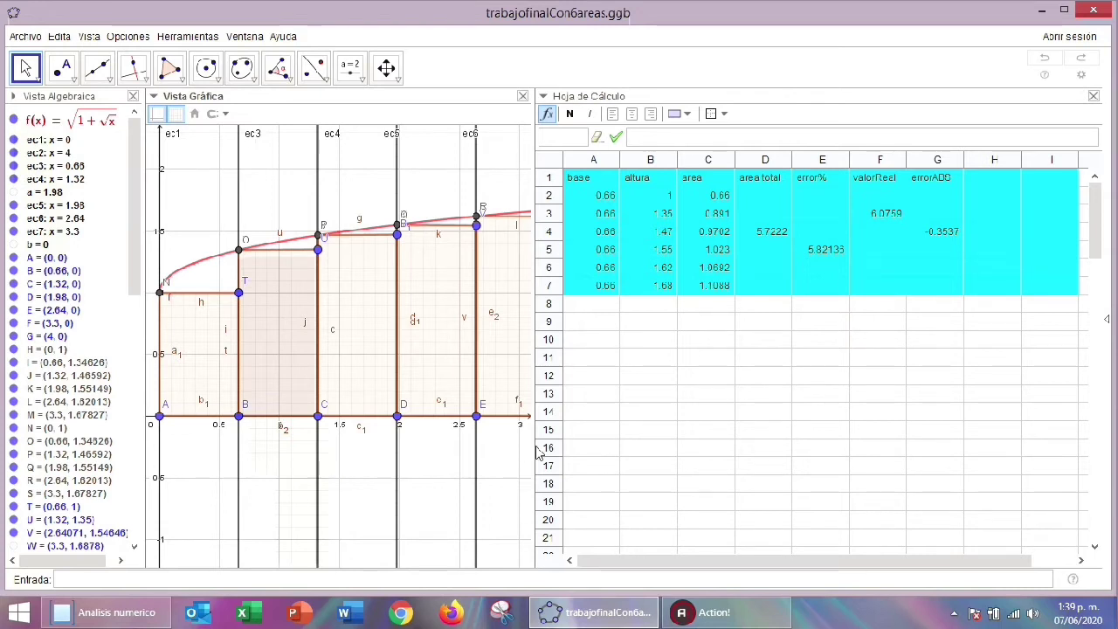
# Step: Widen the graphics view to fit all six rectangles and calculate the base width 4/6 in cell B15
pyautogui.moveTo(536, 442); pyautogui.dragTo(587, 439)
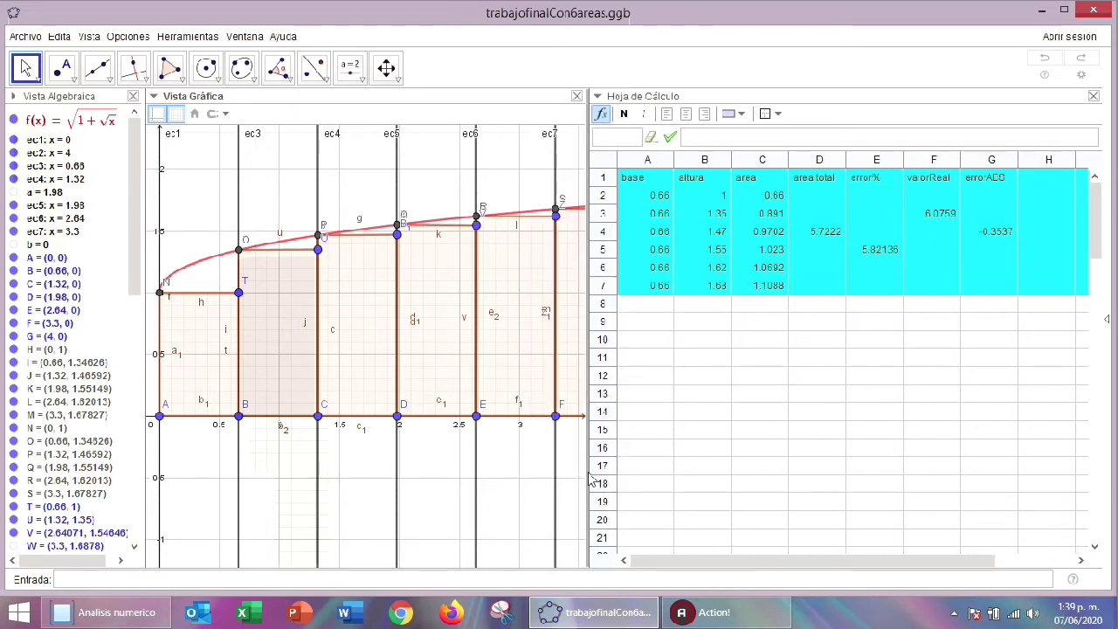
pyautogui.moveTo(590, 475); pyautogui.dragTo(665, 473)
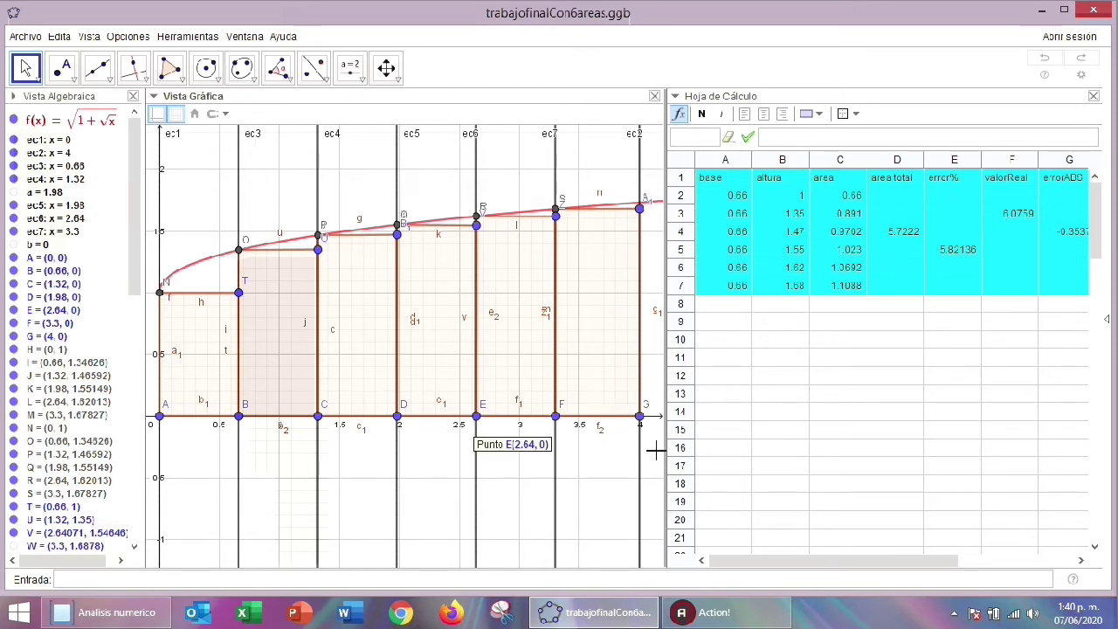
pyautogui.click(763, 437)
pyautogui.write('4')
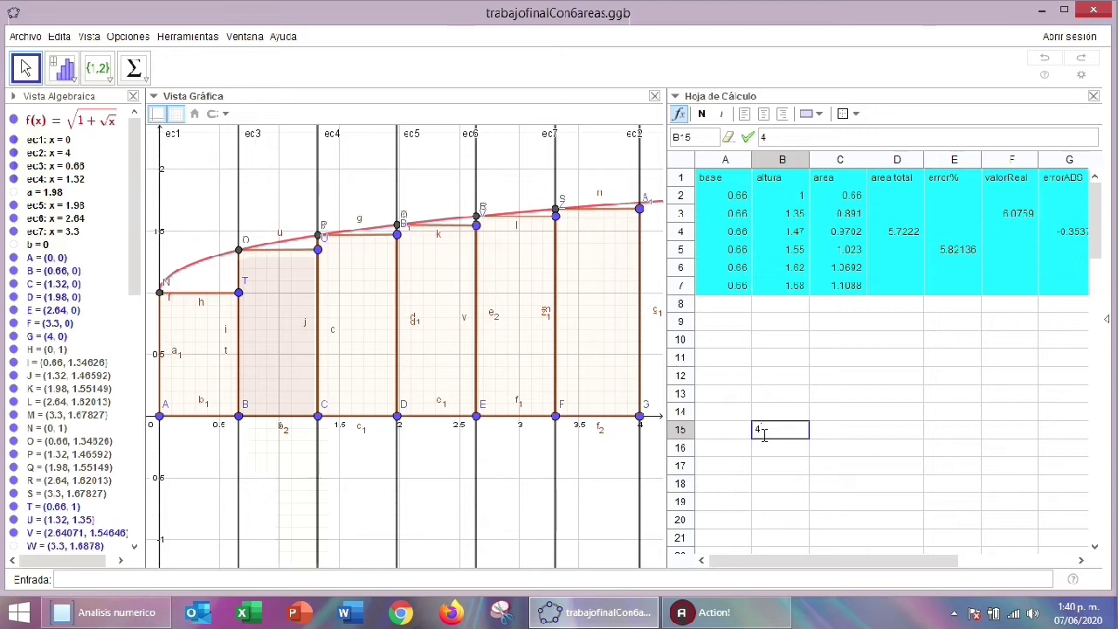
pyautogui.write('/6')
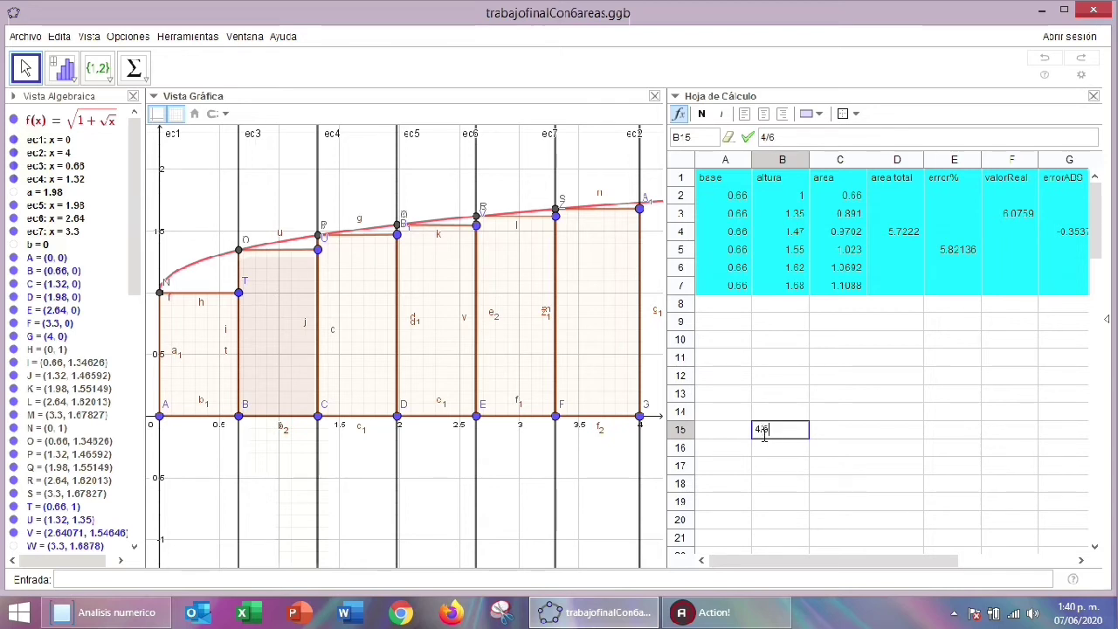
pyautogui.press('Return')
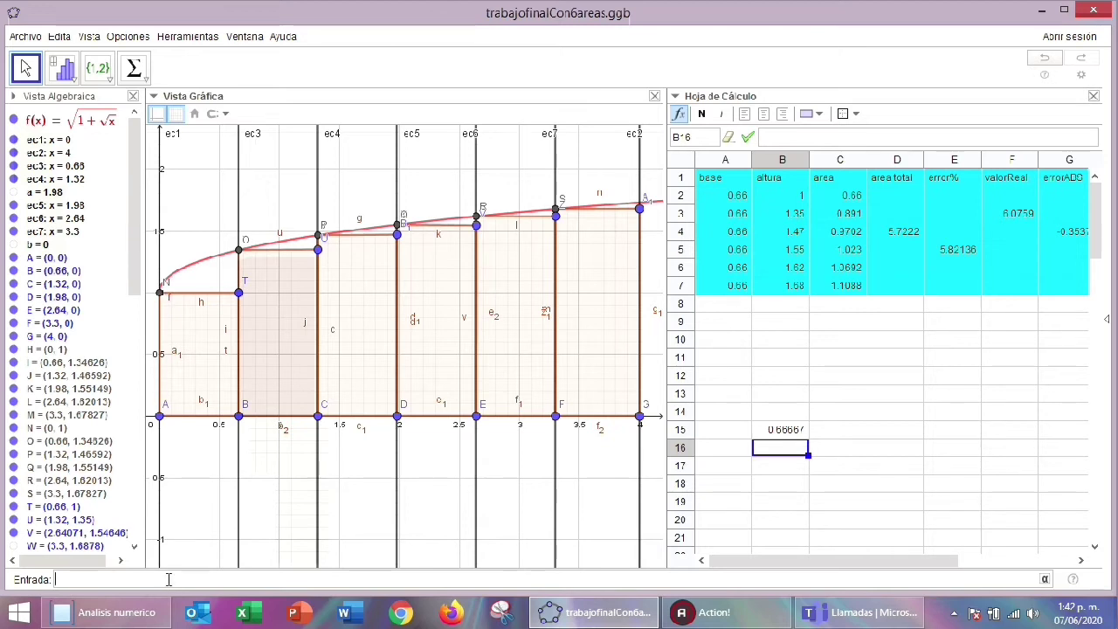
# Step: Enter the curve point (0, f(0)) as a new input
pyautogui.write('(0')
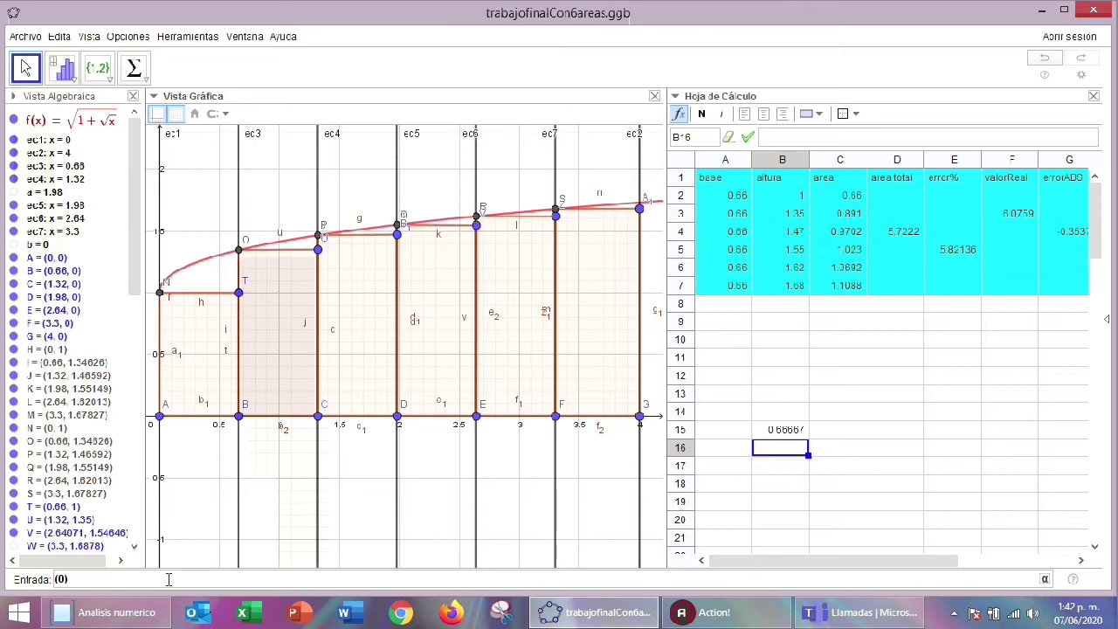
pyautogui.write('.')
pyautogui.write('f(09')
pyautogui.press('BackSpace')
pyautogui.press('Return')
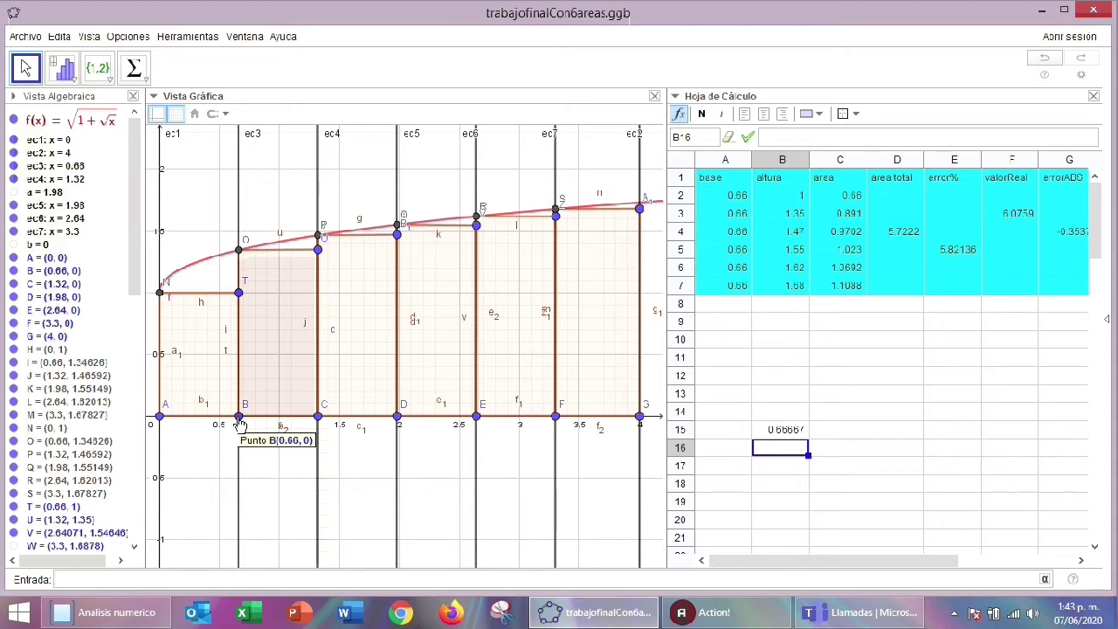
pyautogui.write('(0).66,0')
pyautogui.press('BackSpace')
pyautogui.press('BackSpace')
pyautogui.press('BackSpace')
pyautogui.press('BackSpace')
pyautogui.press('BackSpace')
pyautogui.press('BackSpace')
pyautogui.press('BackSpace')
pyautogui.press('BackSpace')
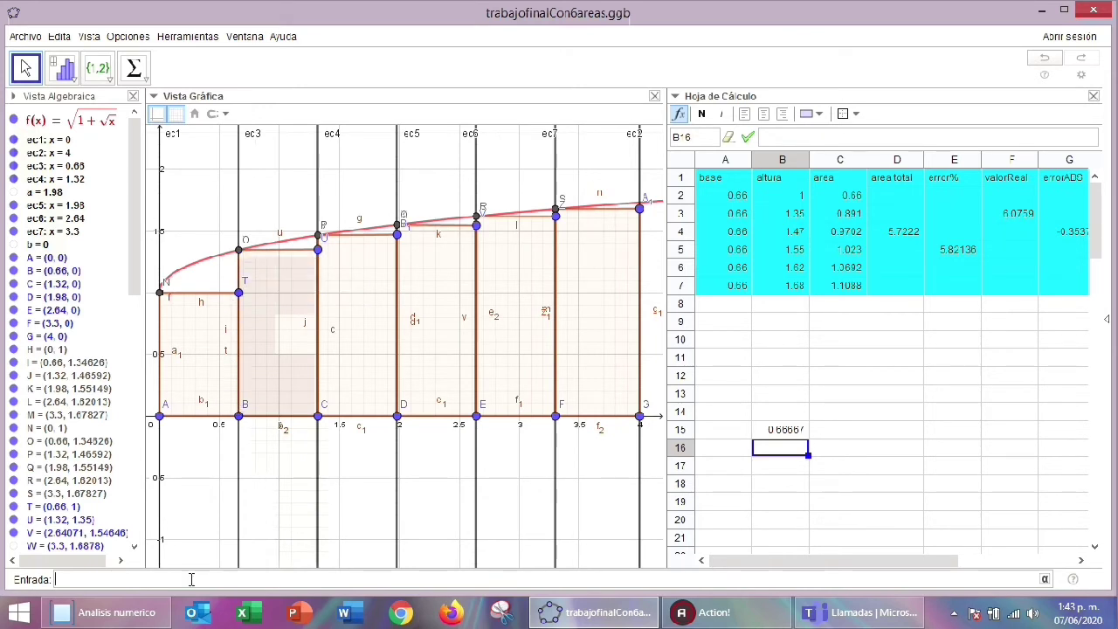
pyautogui.write('(')
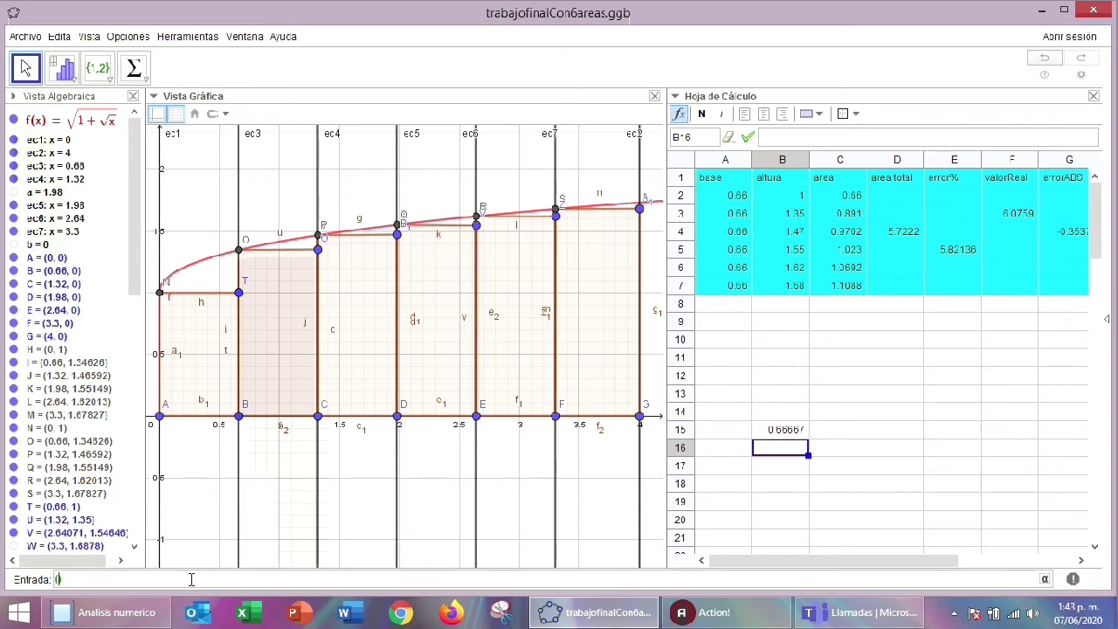
pyautogui.write('0,')
pyautogui.write('66')
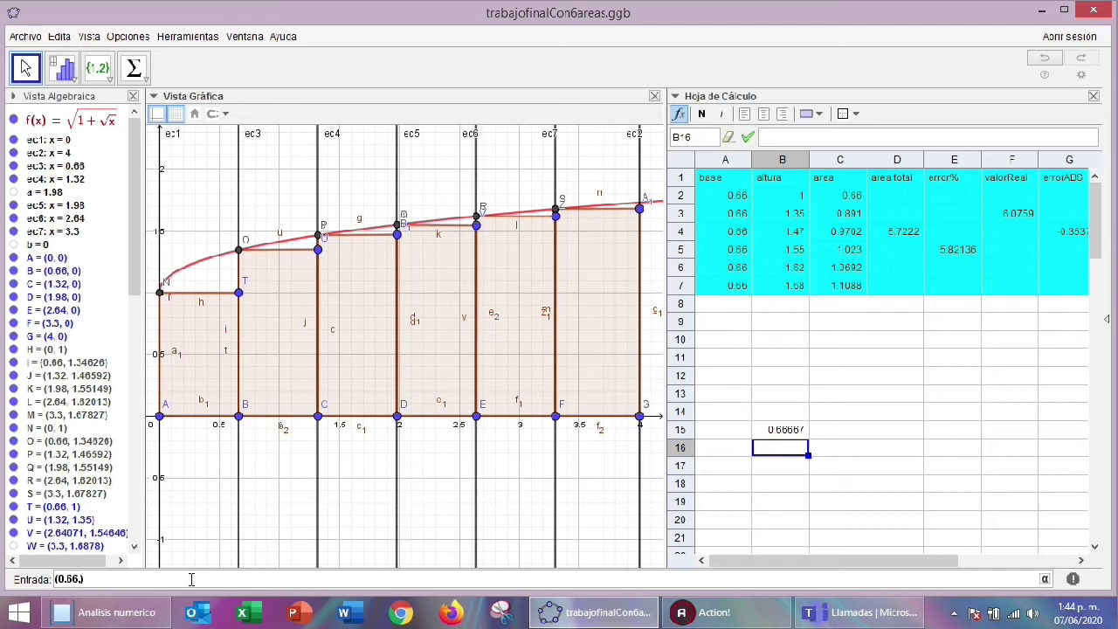
pyautogui.write(',(0')
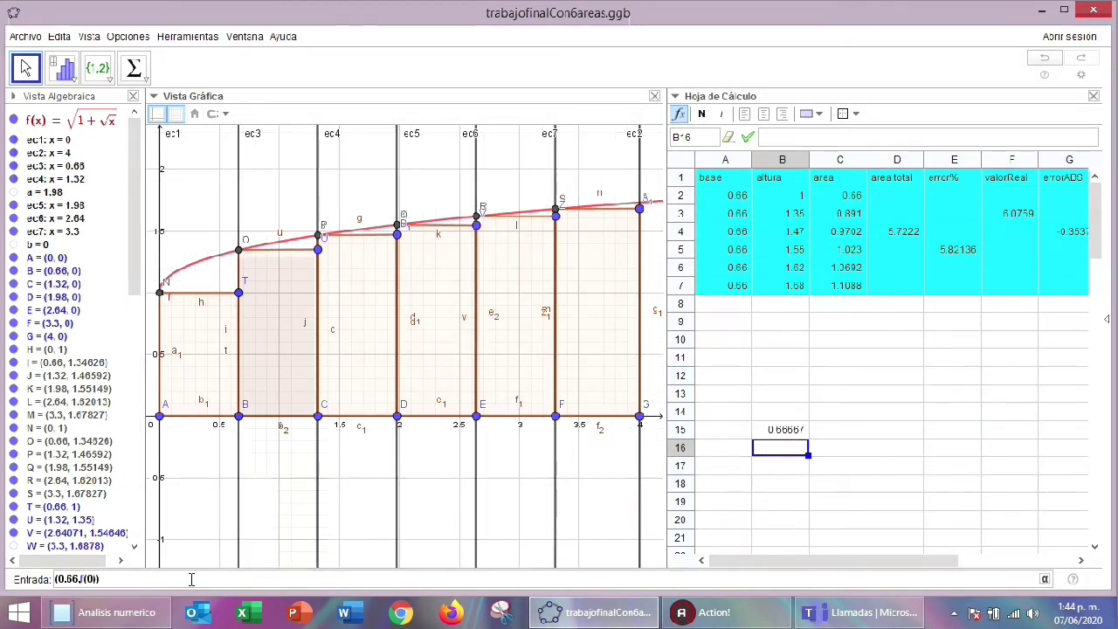
pyautogui.write('.66')
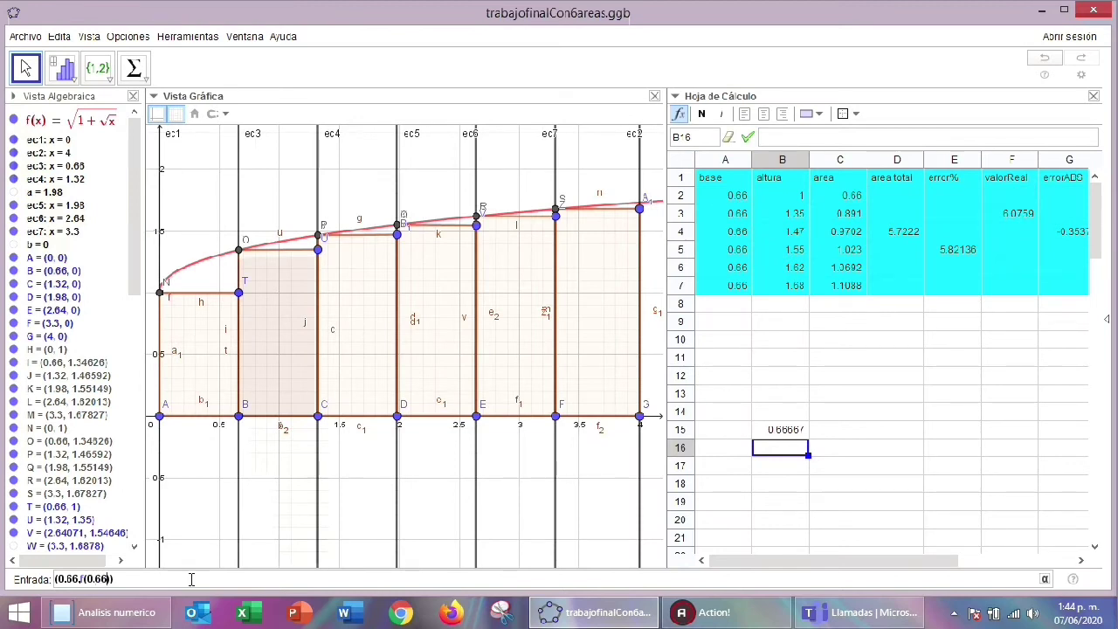
pyautogui.press('Right')
pyautogui.press('Right')
pyautogui.press('BackSpace')
pyautogui.press('BackSpace')
pyautogui.press('BackSpace')
pyautogui.press('BackSpace')
pyautogui.press('BackSpace')
pyautogui.press('BackSpace')
pyautogui.press('BackSpace')
pyautogui.press('BackSpace')
pyautogui.press('BackSpace')
pyautogui.press('BackSpace')
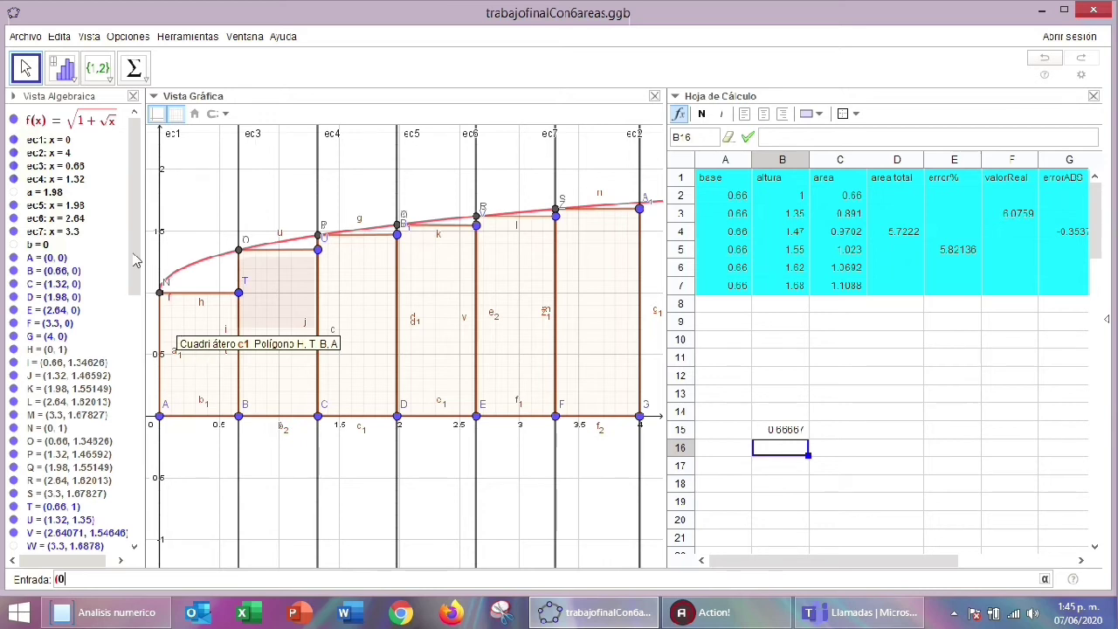
# Step: Examine the listed rectangle objects and the formulas behind the absolute error, percentage error and real value cells of the six-rectangle table
pyautogui.moveTo(135, 264); pyautogui.dragTo(135, 319)
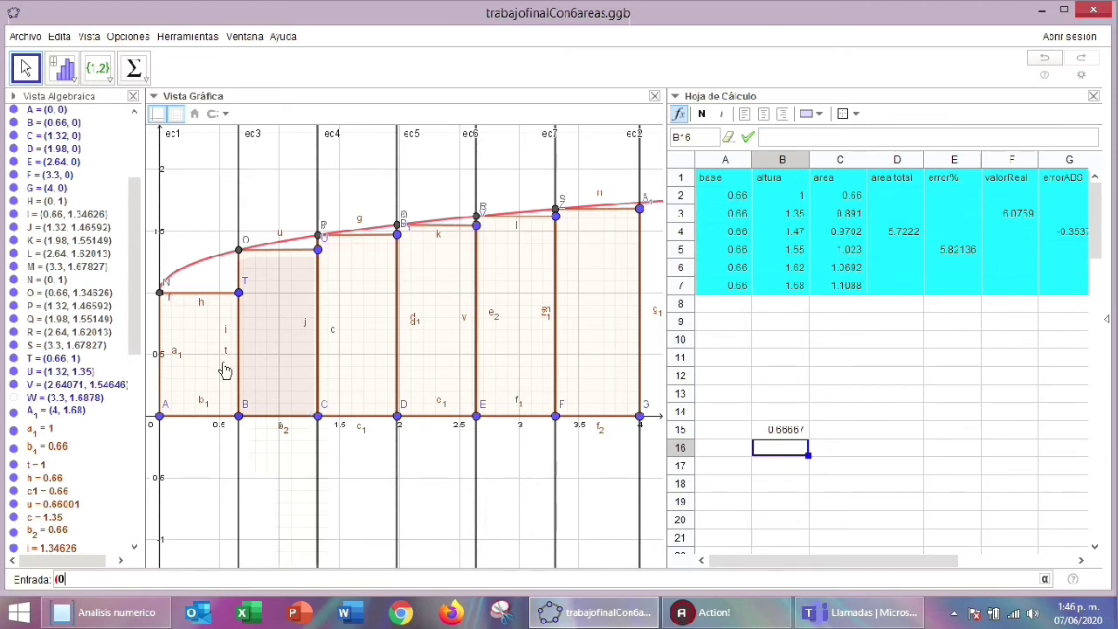
pyautogui.moveTo(136, 331); pyautogui.dragTo(135, 474)
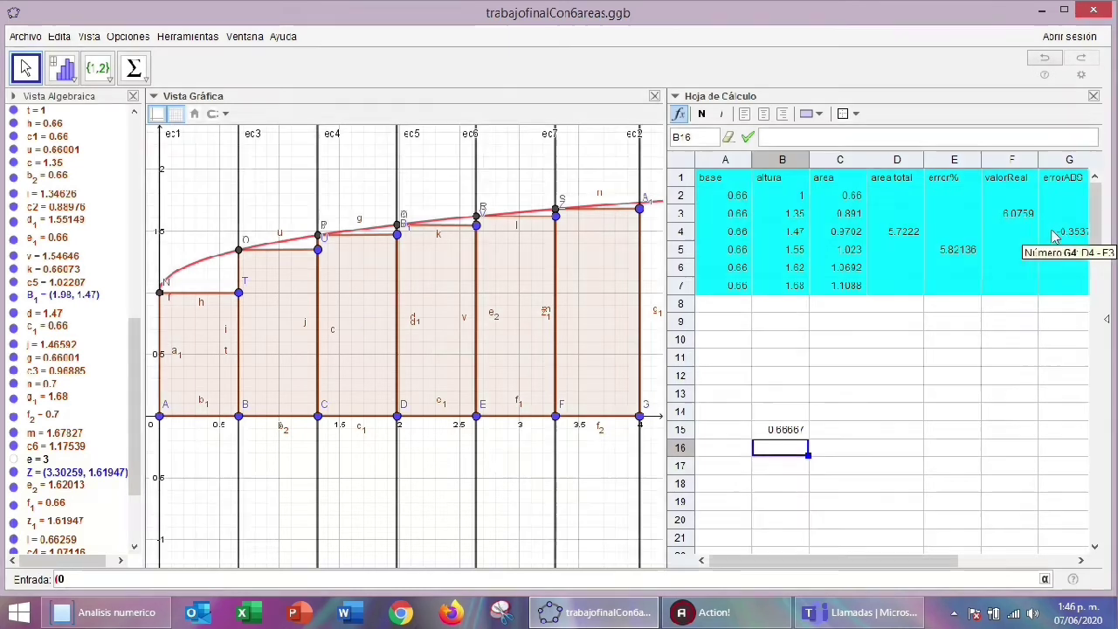
pyautogui.click(1055, 237)
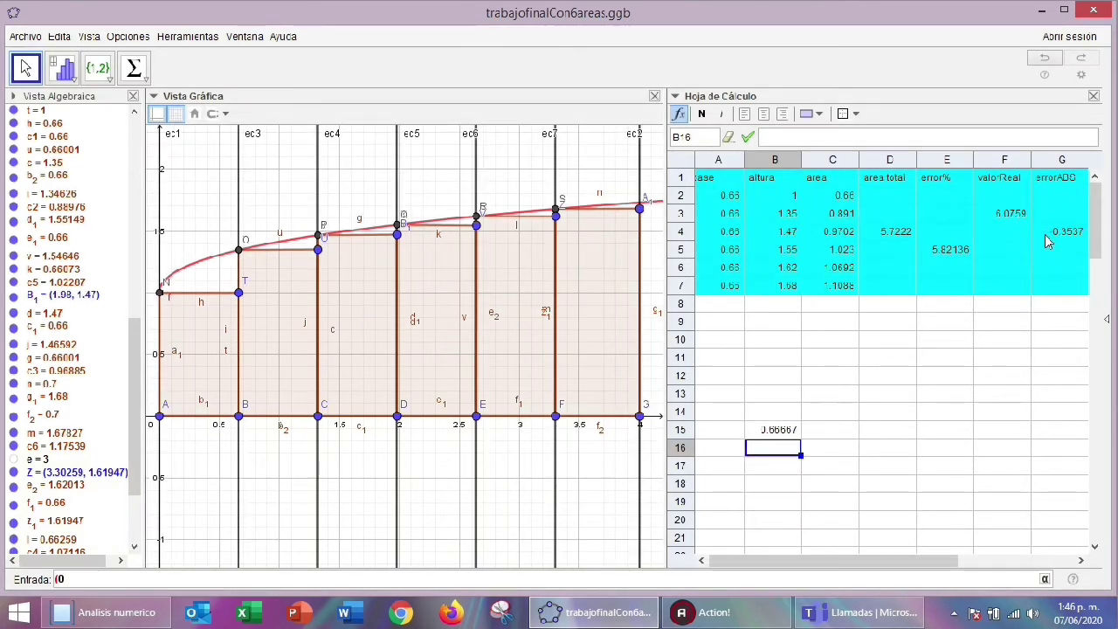
pyautogui.click(1051, 234)
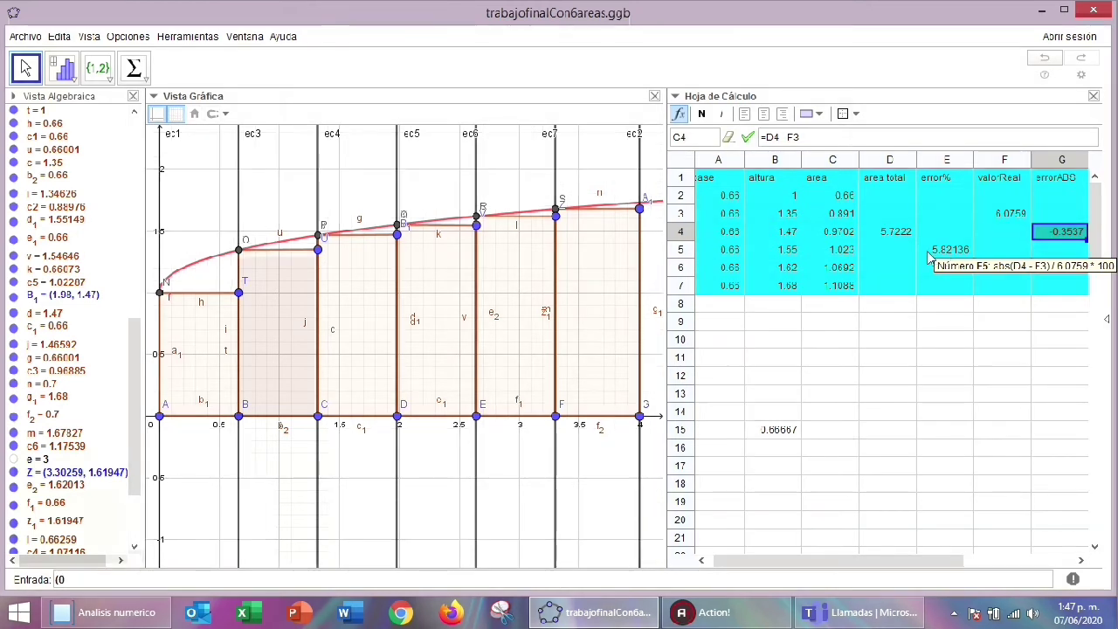
pyautogui.click(929, 253)
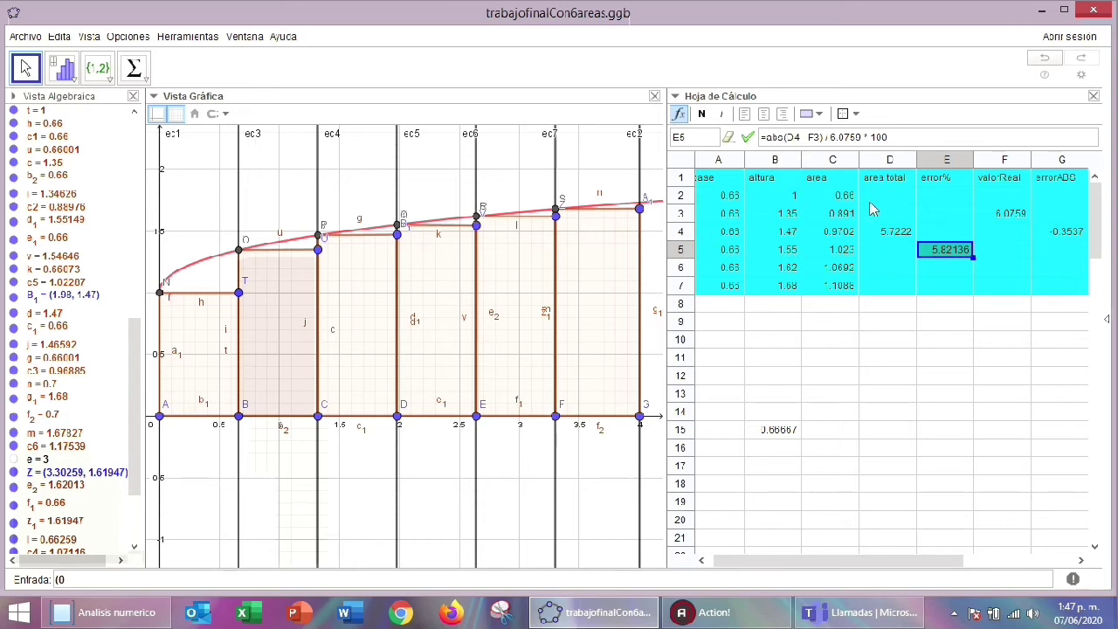
pyautogui.click(875, 236)
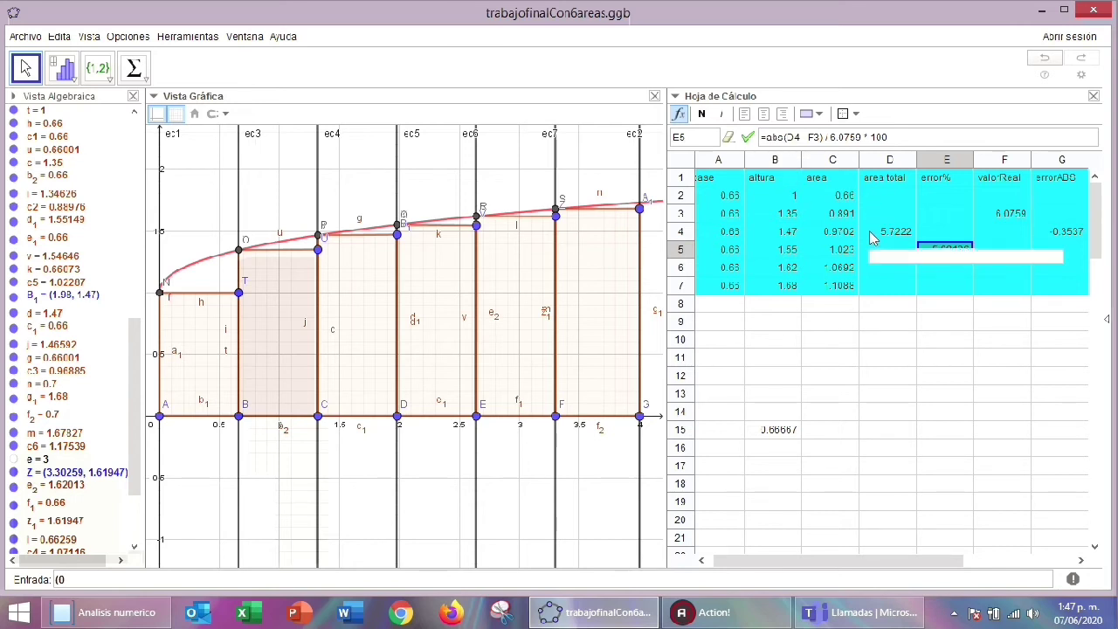
pyautogui.click(988, 219)
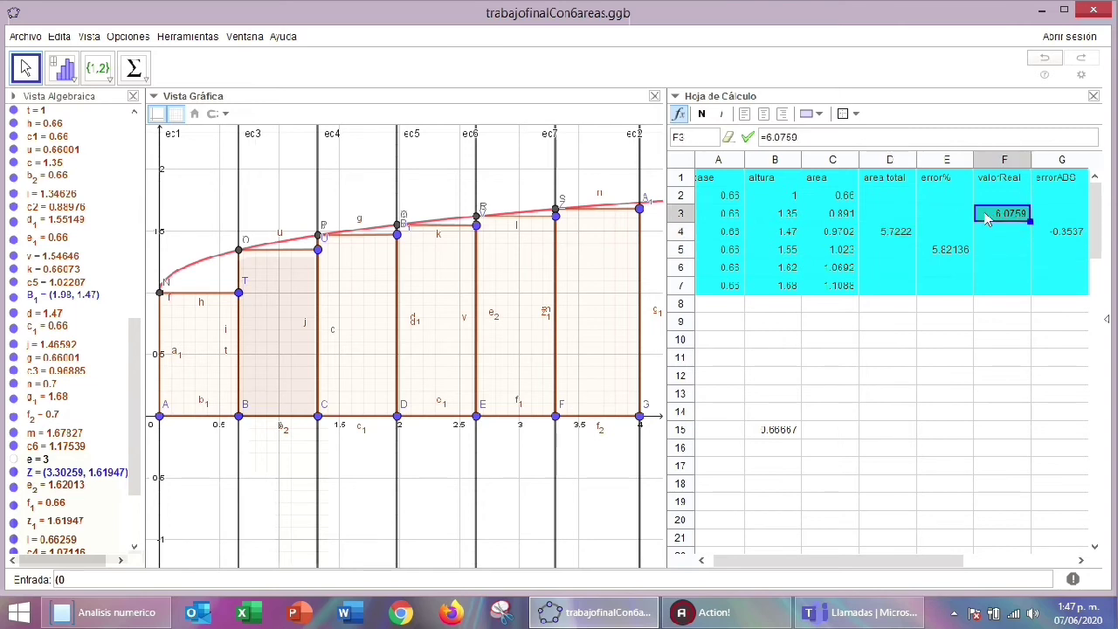
pyautogui.click(946, 255)
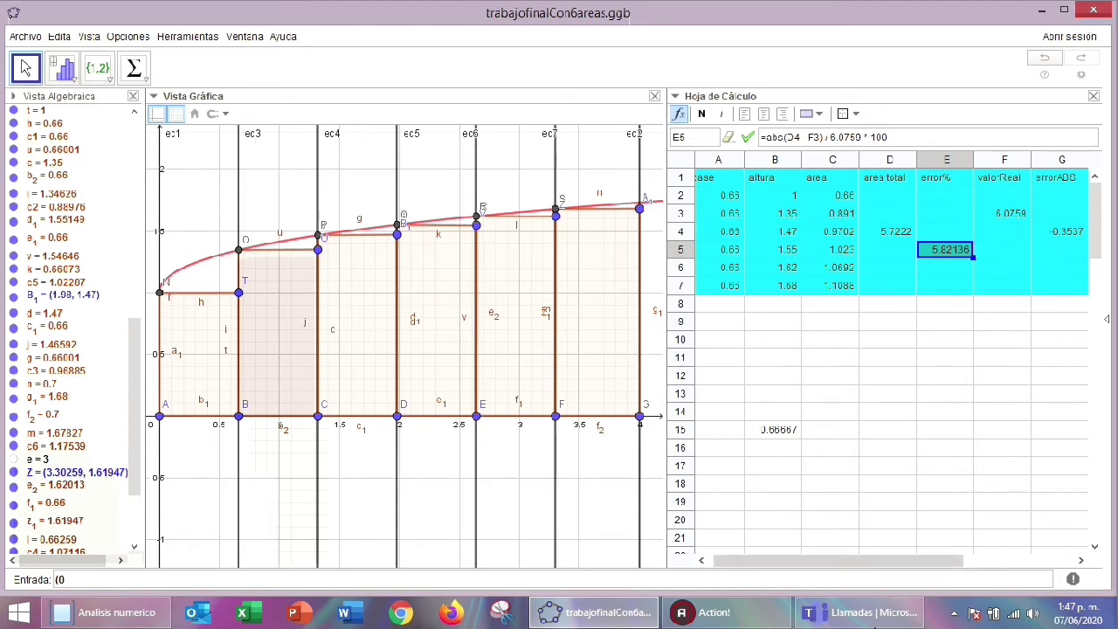
pyautogui.moveTo(874, 624)
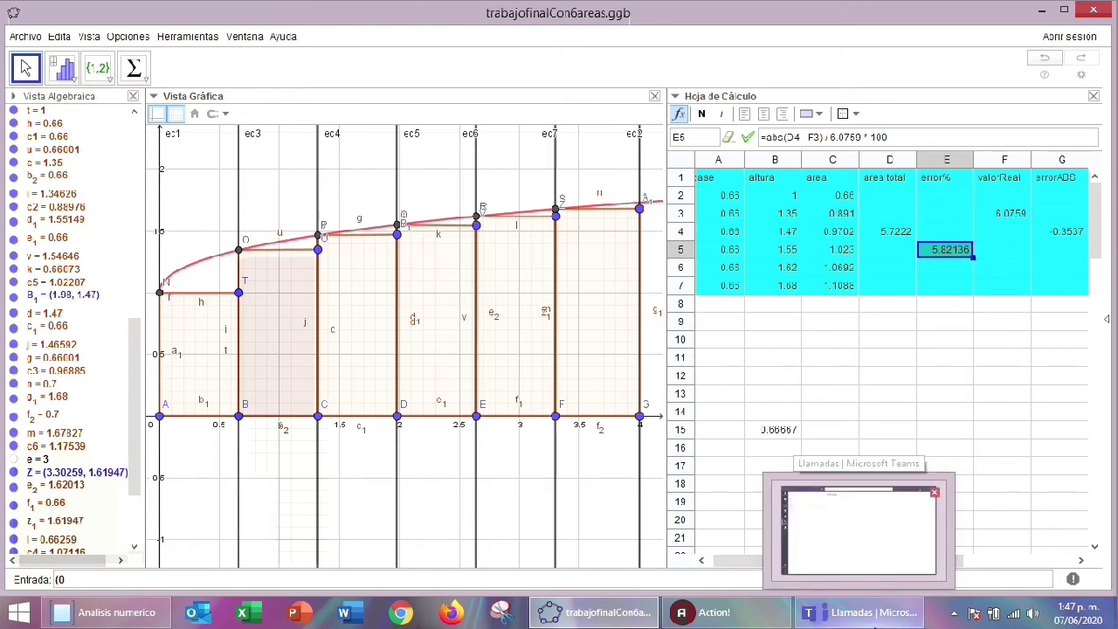